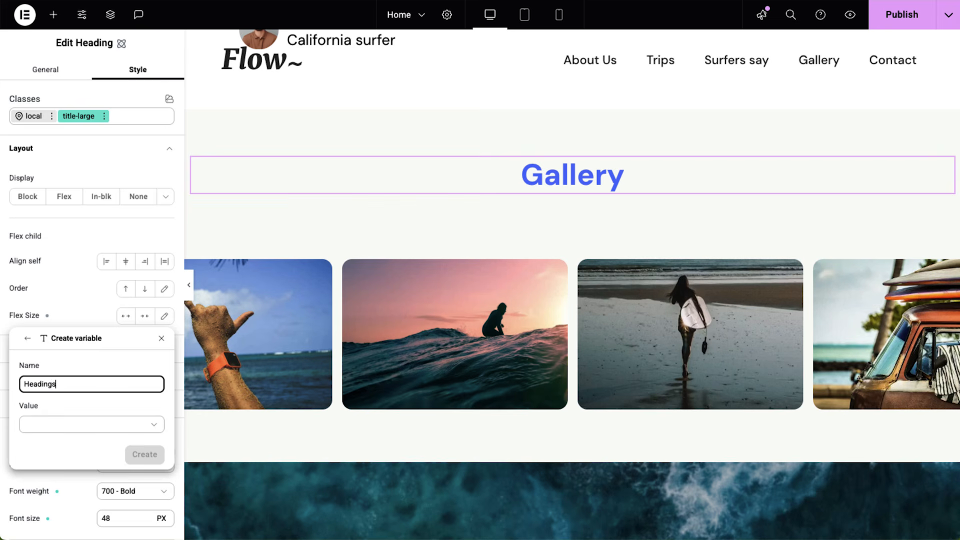
# Step: Create a font variable named Headings with the value Merriweather
pyautogui.write('Merri')
pyautogui.click(272, 397)
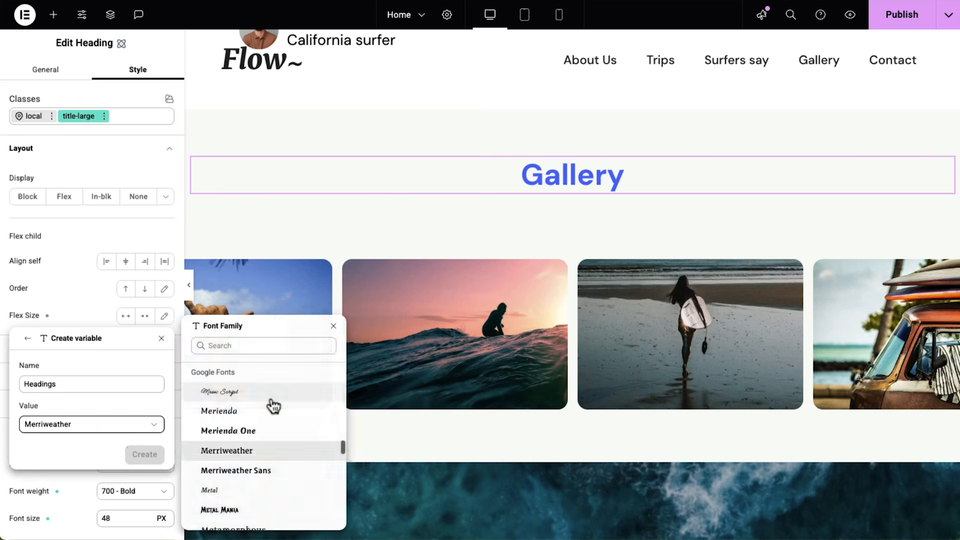
pyautogui.click(145, 454)
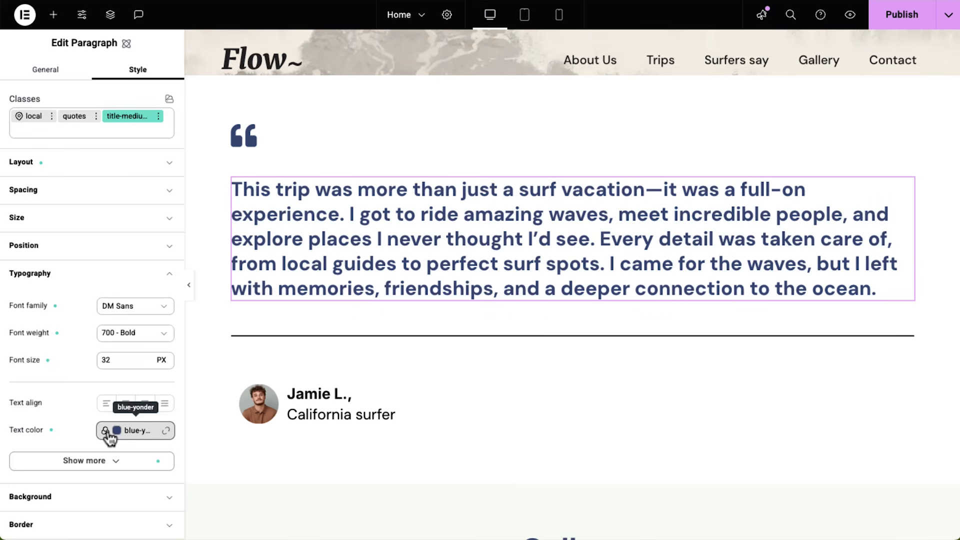
# Step: Change the blue-yonder text color variable to a brighter blue and save it
pyautogui.click(106, 429)
pyautogui.click(150, 381)
pyautogui.click(95, 418)
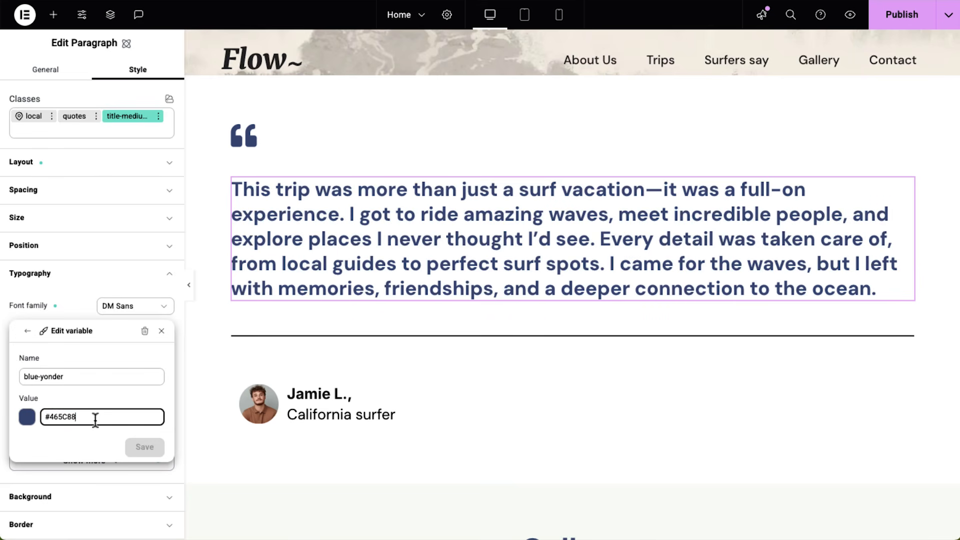
pyautogui.click(138, 446)
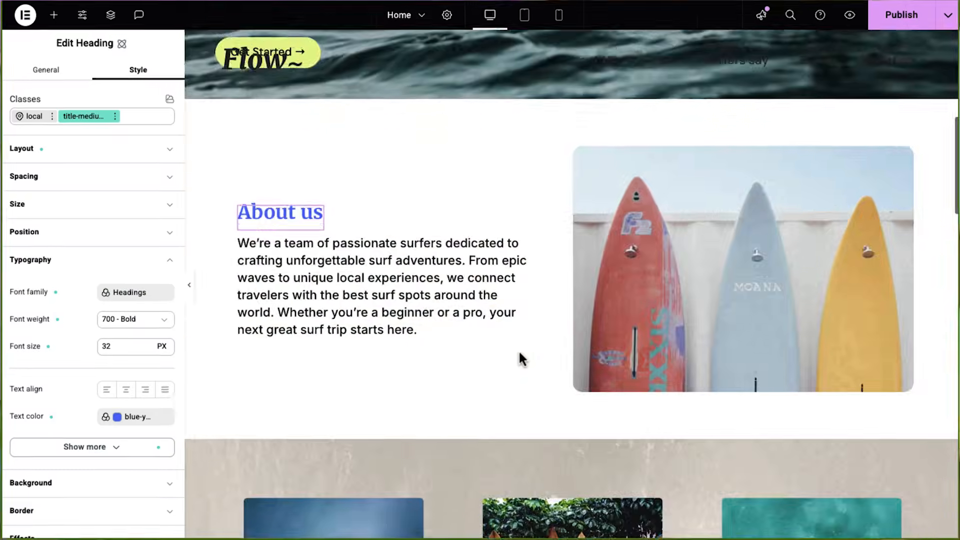
# Step: Add a Blur filter with a 10 px radius to the gallery class of the Gallery images
pyautogui.scroll(-20, 519, 353)
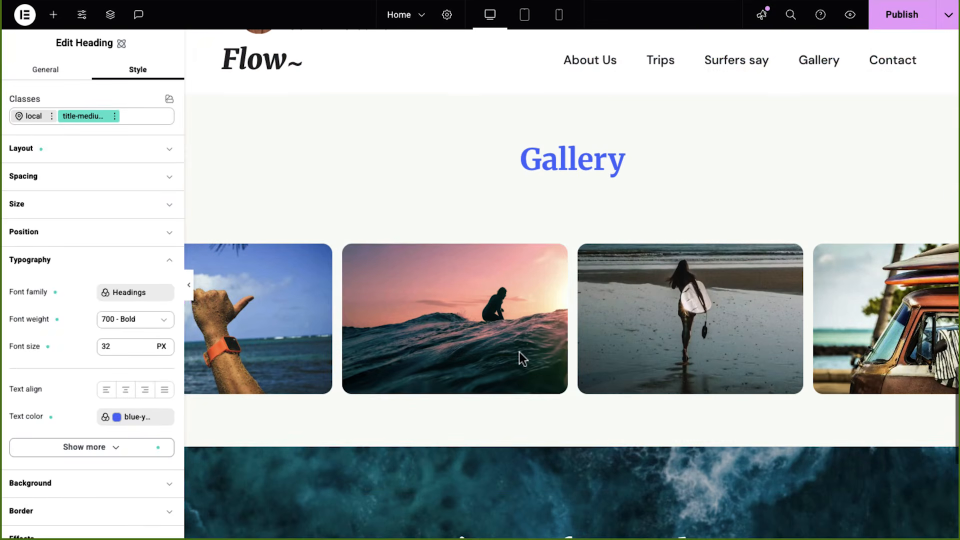
pyautogui.click(413, 316)
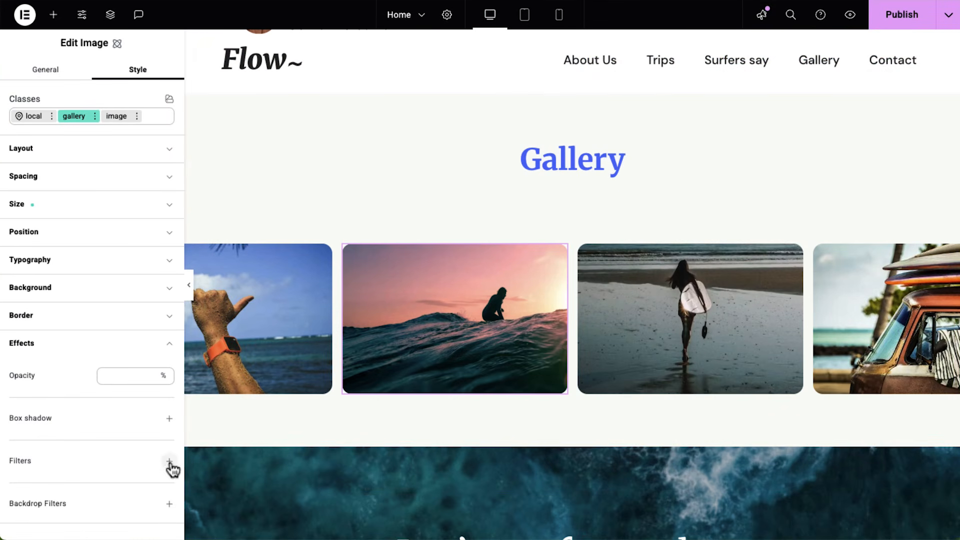
pyautogui.click(170, 462)
pyautogui.click(122, 456)
pyautogui.click(146, 330)
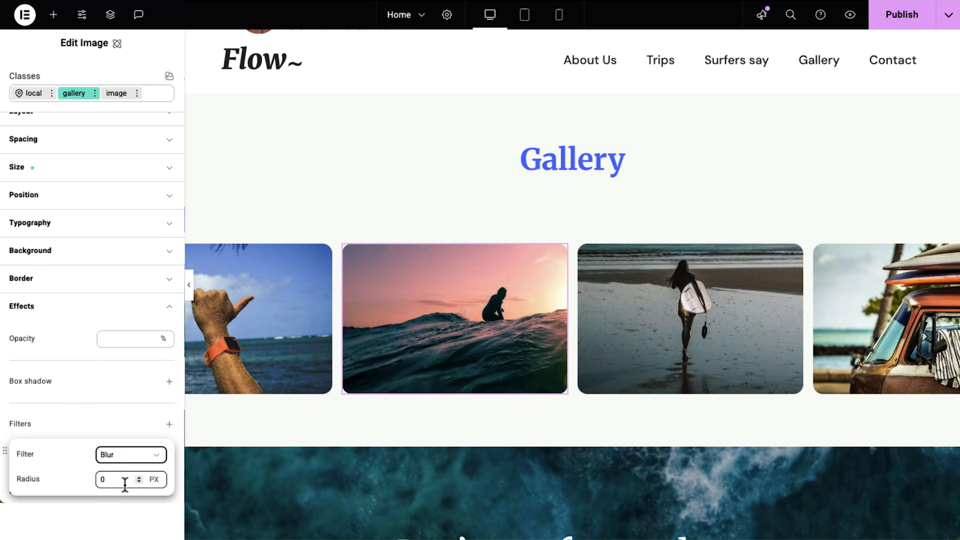
pyautogui.click(125, 480)
pyautogui.write('10')
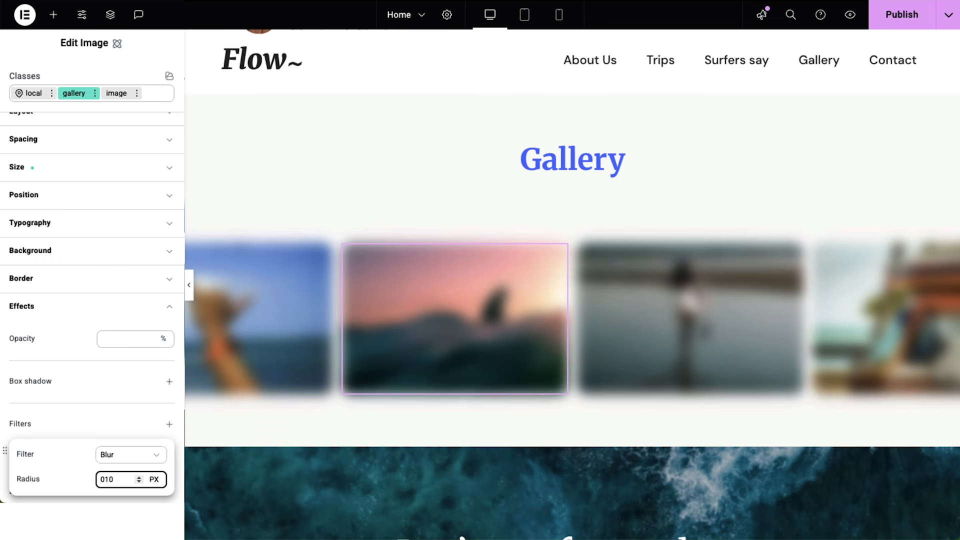
# Step: Reset the blur radius to 0 and switch the gallery class's filter to Grayscale
pyautogui.press('BackSpace')
pyautogui.press('BackSpace')
pyautogui.click(107, 420)
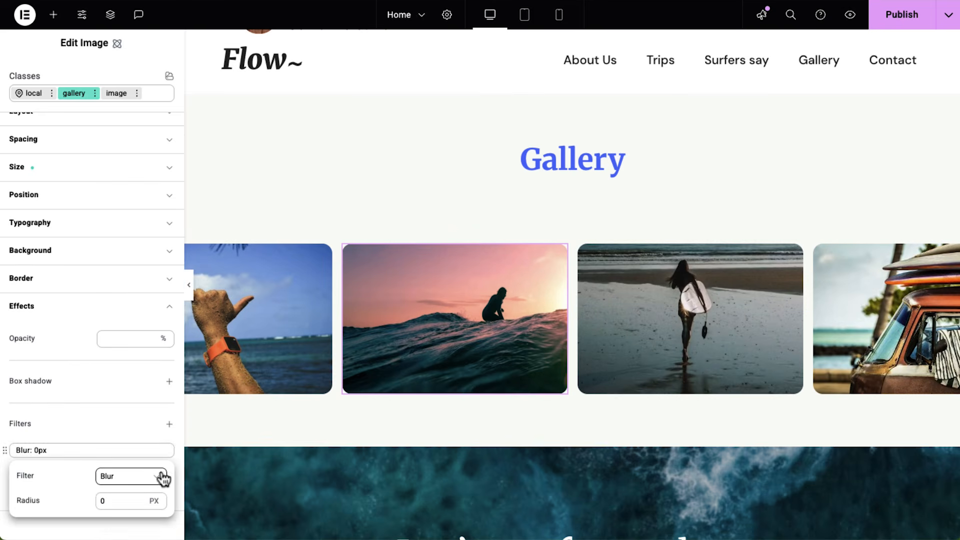
pyautogui.click(131, 463)
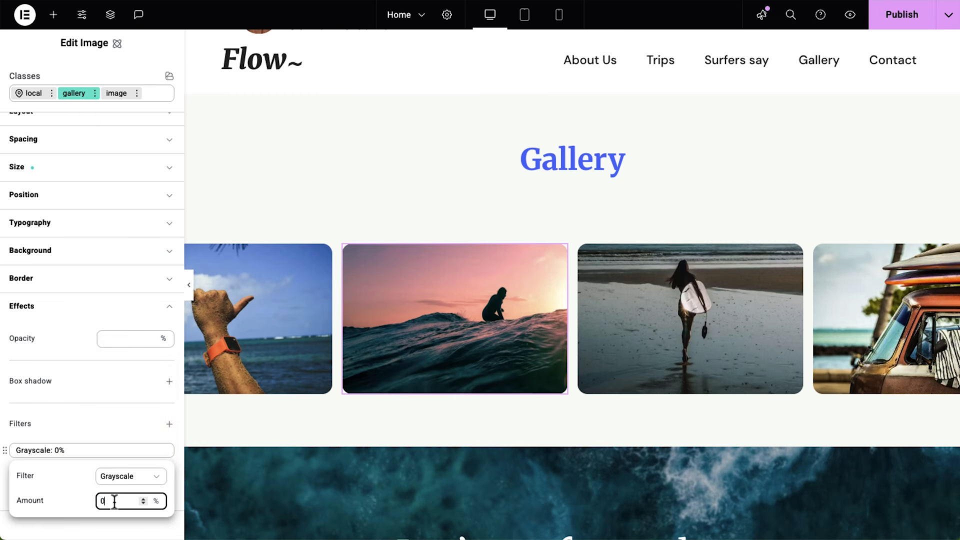
pyautogui.click(154, 439)
# Step: Add a second filter, Sepia at 100%, to the gallery class
pyautogui.click(169, 424)
pyautogui.click(131, 476)
pyautogui.click(133, 495)
pyautogui.click(131, 500)
pyautogui.write('100')
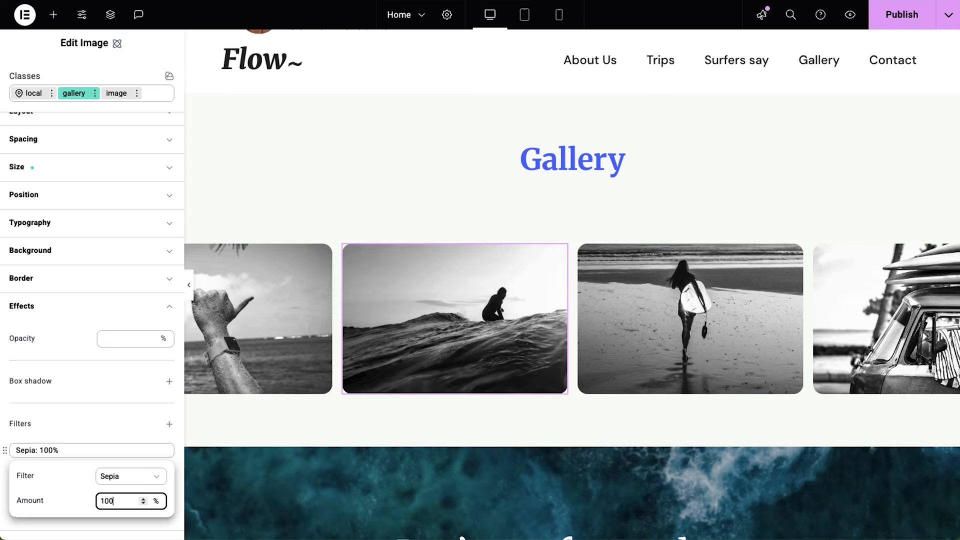
pyautogui.click(80, 436)
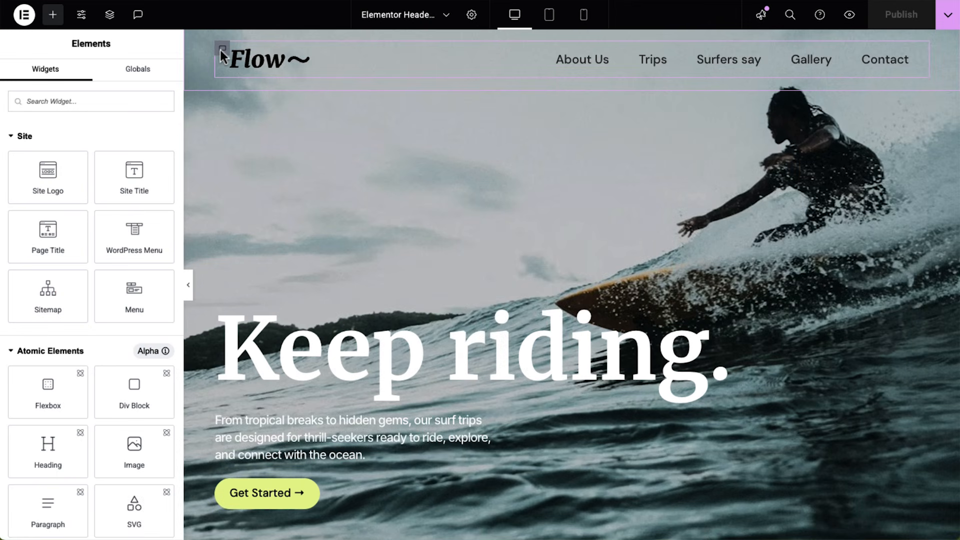
# Step: Add a Blur backdrop filter with a 60 px radius to the header class and publish the header template
pyautogui.click(222, 55)
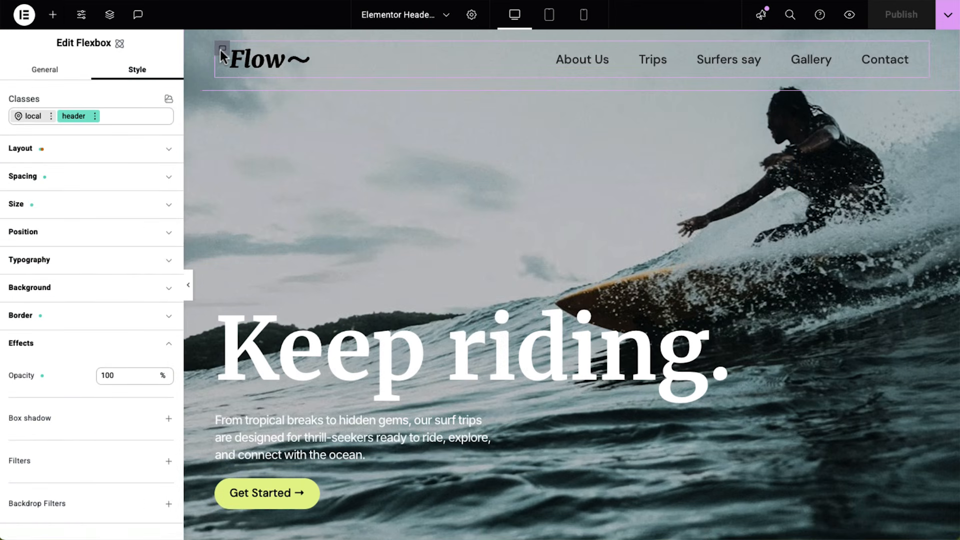
pyautogui.click(169, 503)
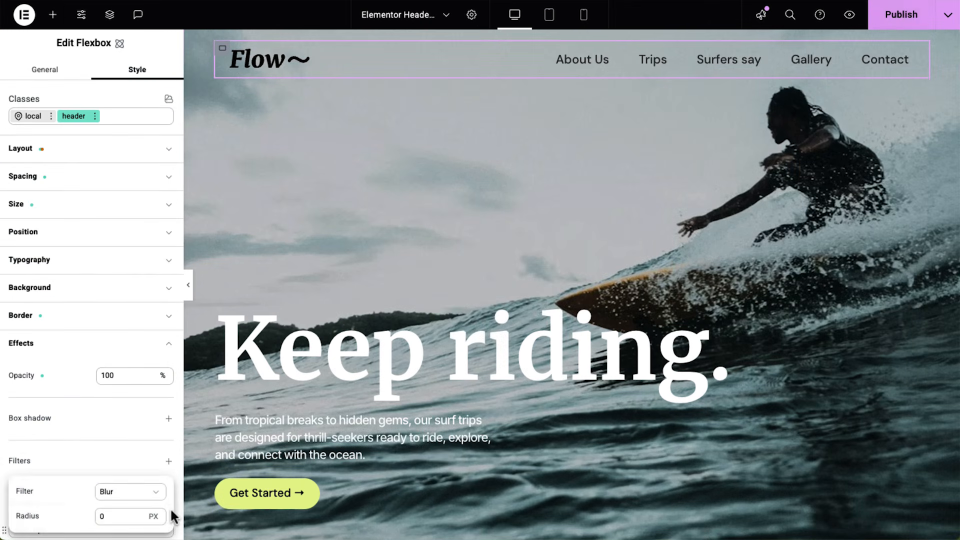
pyautogui.write('60')
pyautogui.click(106, 473)
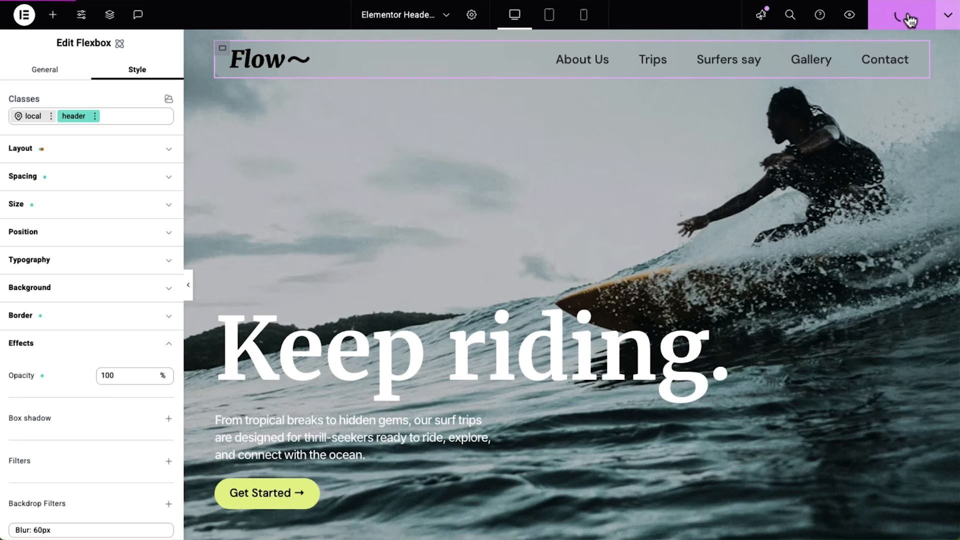
# Step: Preview the page and check the header's backdrop blur against the content further down
pyautogui.click(849, 15)
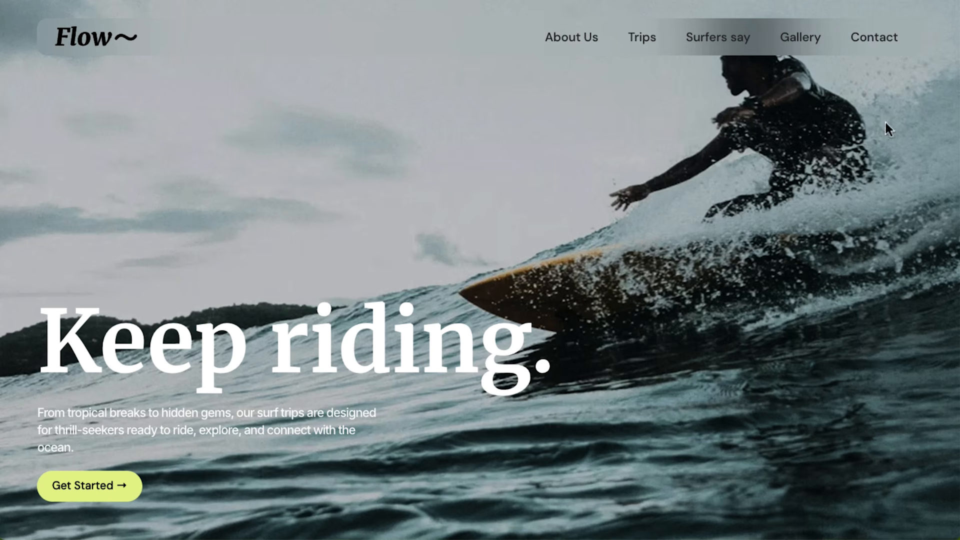
pyautogui.scroll(-7, 897, 179)
pyautogui.scroll(-8, 897, 179)
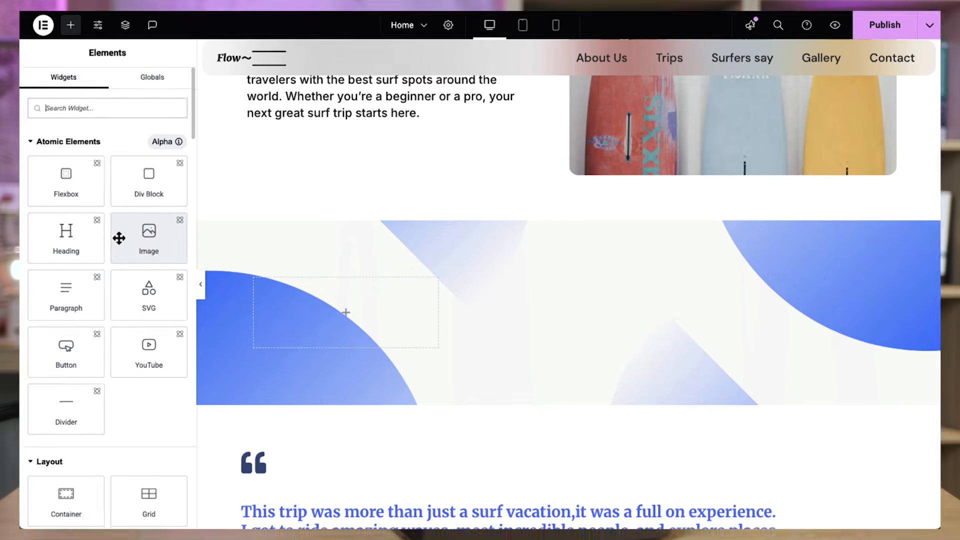
# Step: Build a trip card in the empty flexbox below About us with an Image, Heading, Paragraph, Divider and Button
pyautogui.moveTo(135, 237); pyautogui.dragTo(210, 270)
pyautogui.moveTo(45, 229); pyautogui.dragTo(315, 377)
pyautogui.moveTo(54, 296); pyautogui.dragTo(317, 332)
pyautogui.moveTo(75, 416); pyautogui.dragTo(246, 445)
pyautogui.moveTo(60, 356); pyautogui.dragTo(280, 463)
# Step: Duplicate the trip card twice to form a row of three cards
pyautogui.rightClick(243, 84)
pyautogui.click(266, 121)
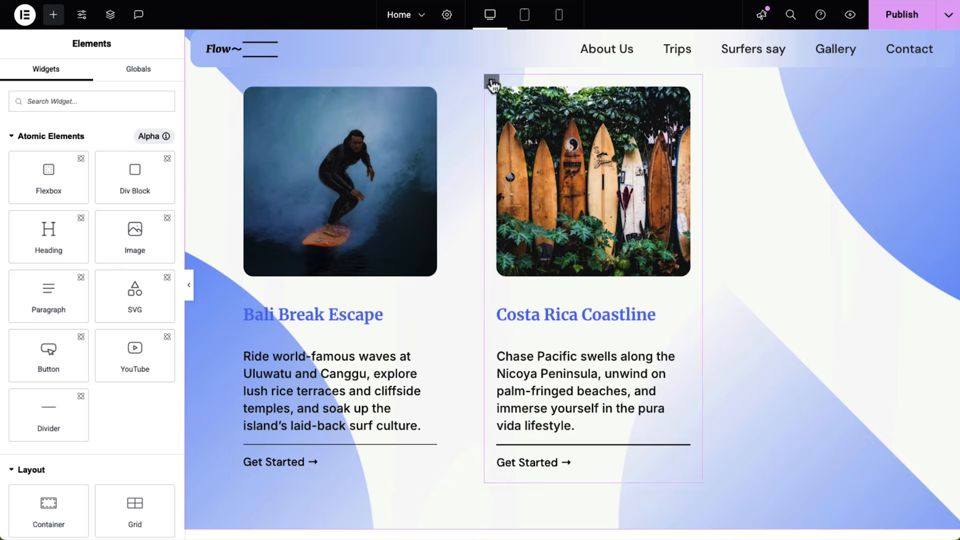
pyautogui.rightClick(492, 84)
pyautogui.click(522, 116)
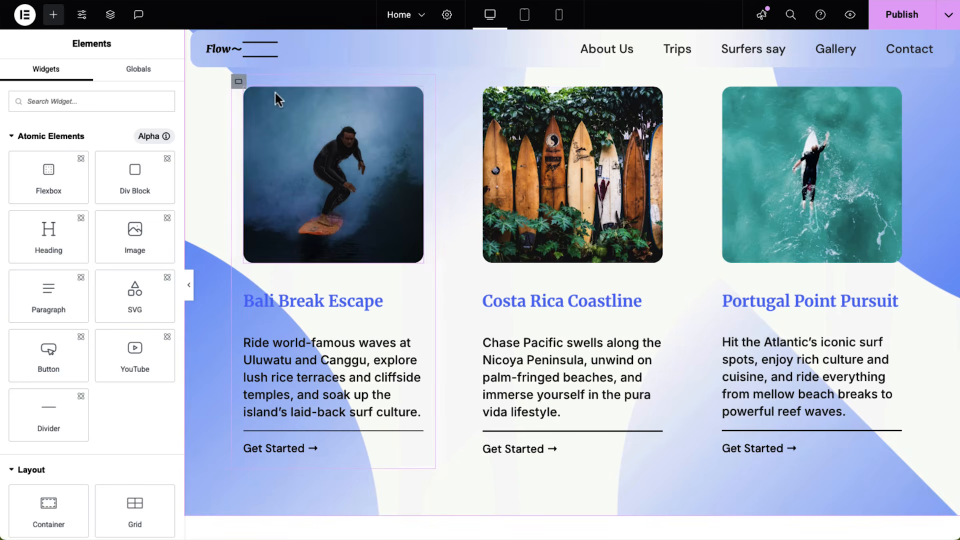
# Step: Set the background color of the tour-card class's hover state to #ffffff4d
pyautogui.click(237, 85)
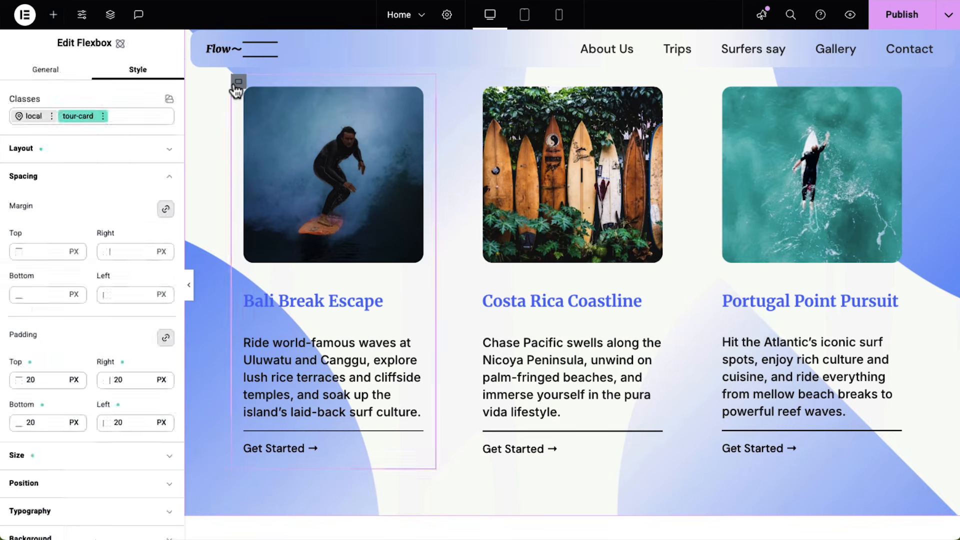
pyautogui.click(103, 116)
pyautogui.click(99, 246)
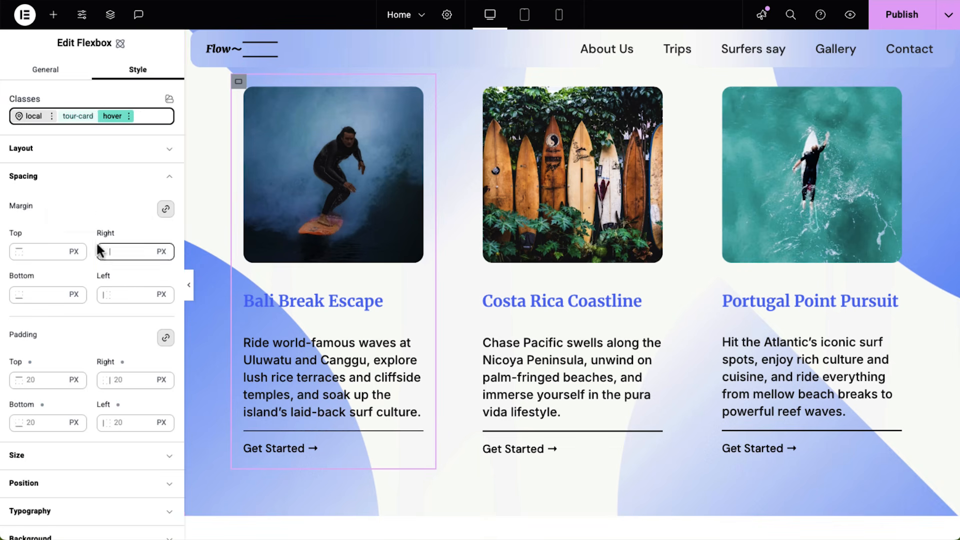
pyautogui.click(168, 179)
pyautogui.click(169, 289)
pyautogui.click(103, 347)
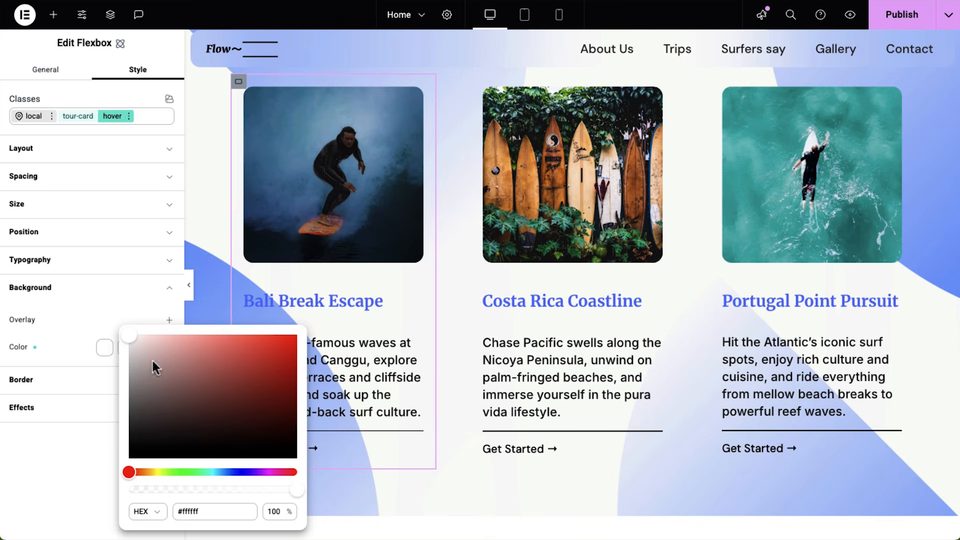
pyautogui.click(60, 458)
# Step: Add a filter effect to the tour-card class's hover state
pyautogui.click(170, 412)
pyautogui.scroll(-3, 80, 470)
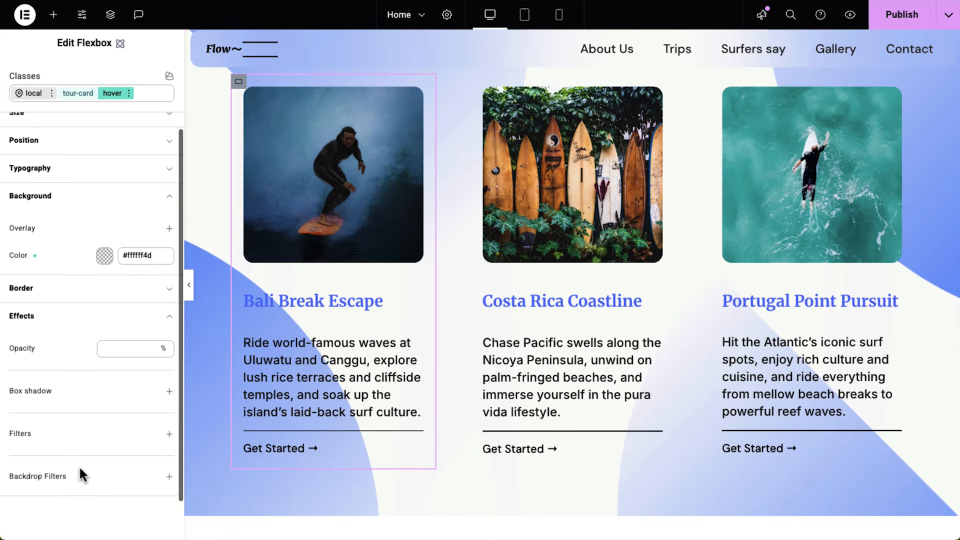
pyautogui.click(169, 428)
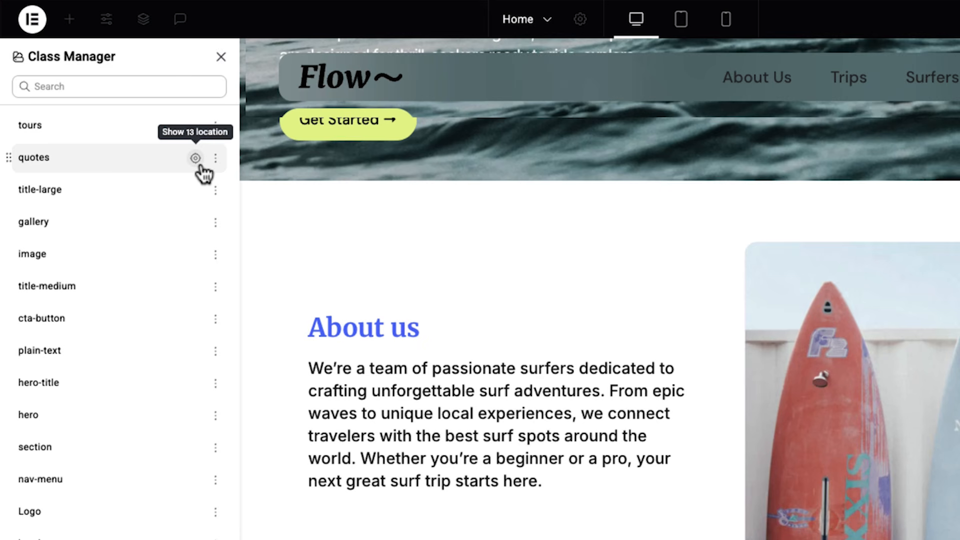
# Step: Look up where the quotes and gallery classes are used across the site in the Class Manager
pyautogui.click(195, 158)
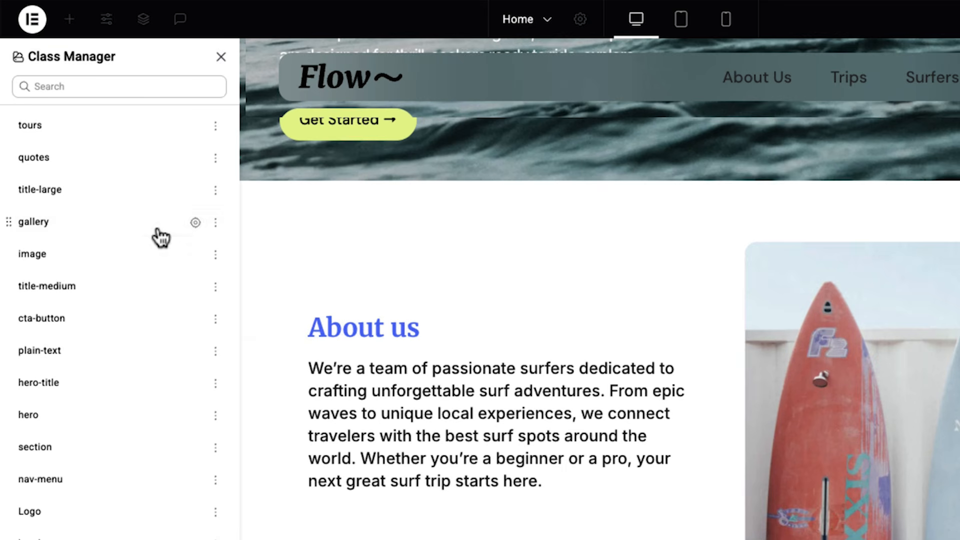
pyautogui.click(195, 222)
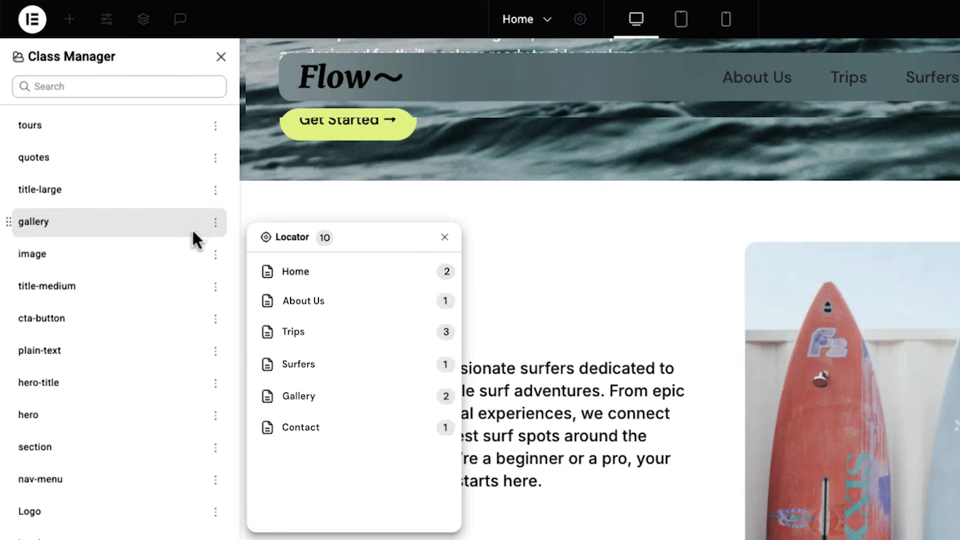
pyautogui.click(199, 294)
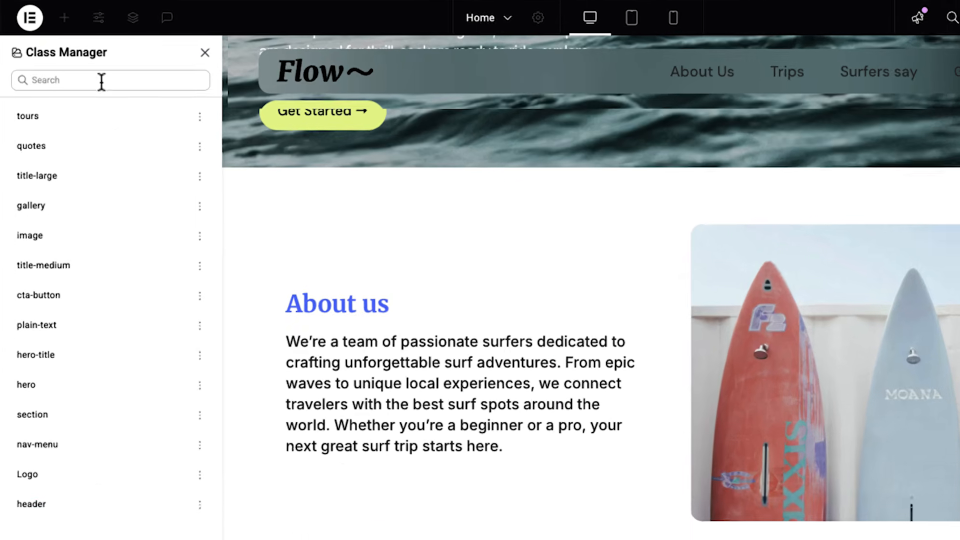
pyautogui.click(81, 65)
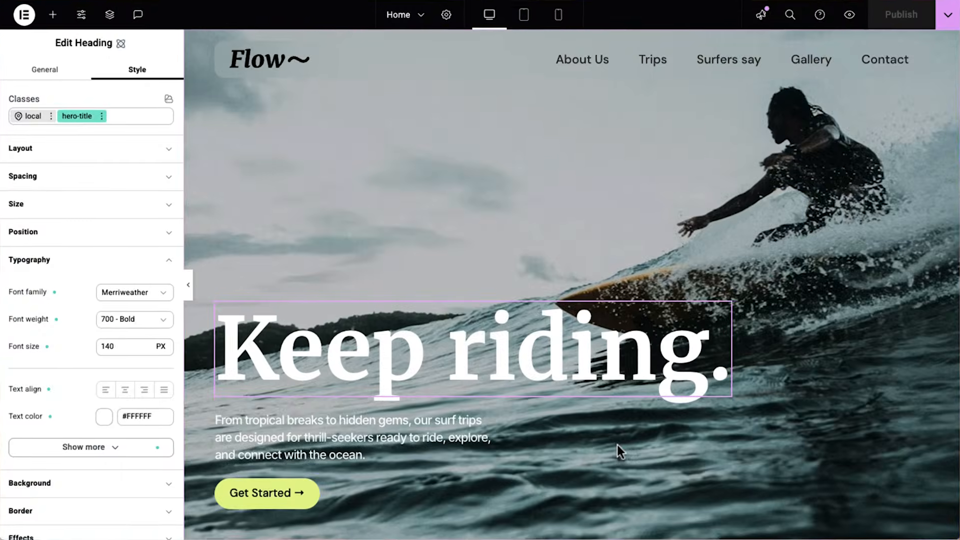
# Step: Set the hero-title class's font size to 48 px for the mobile view
pyautogui.click(560, 19)
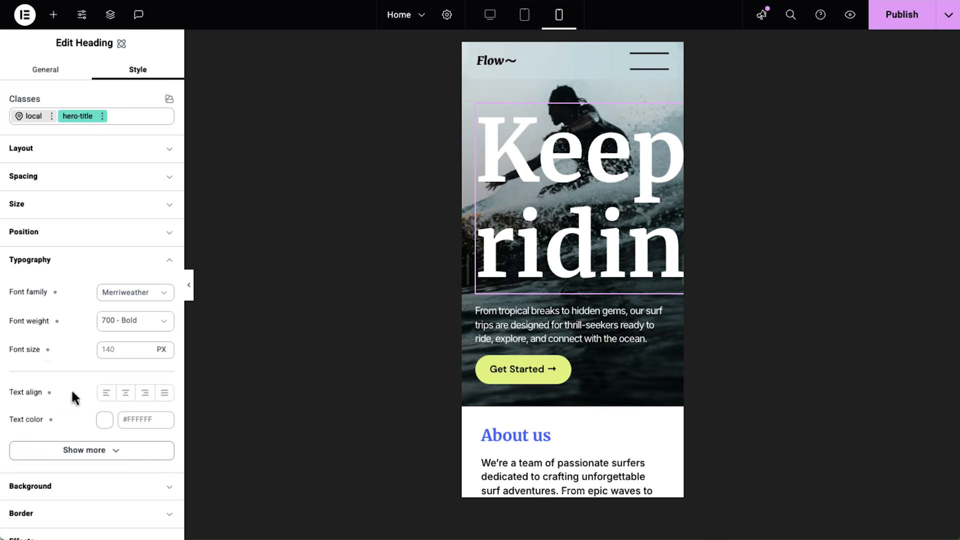
pyautogui.click(115, 349)
pyautogui.write('48')
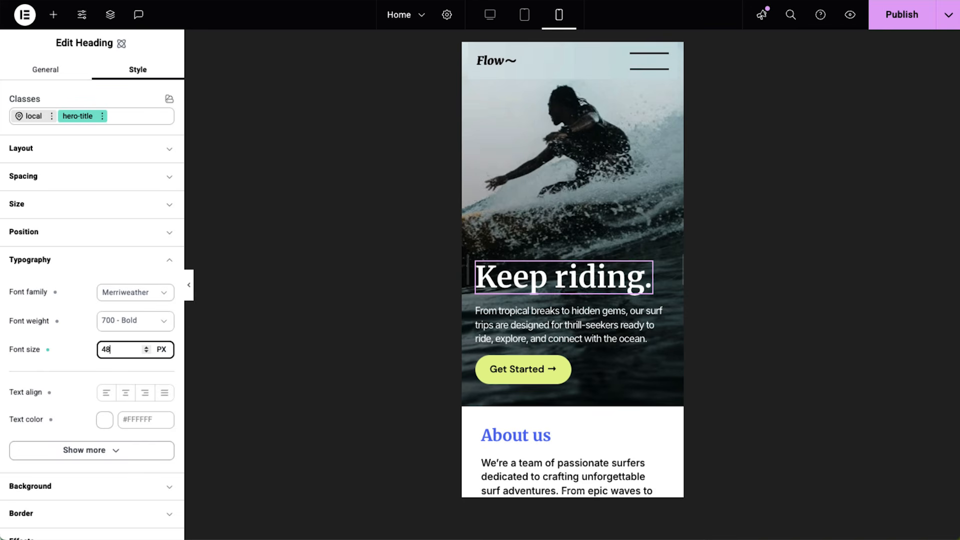
pyautogui.click(50, 355)
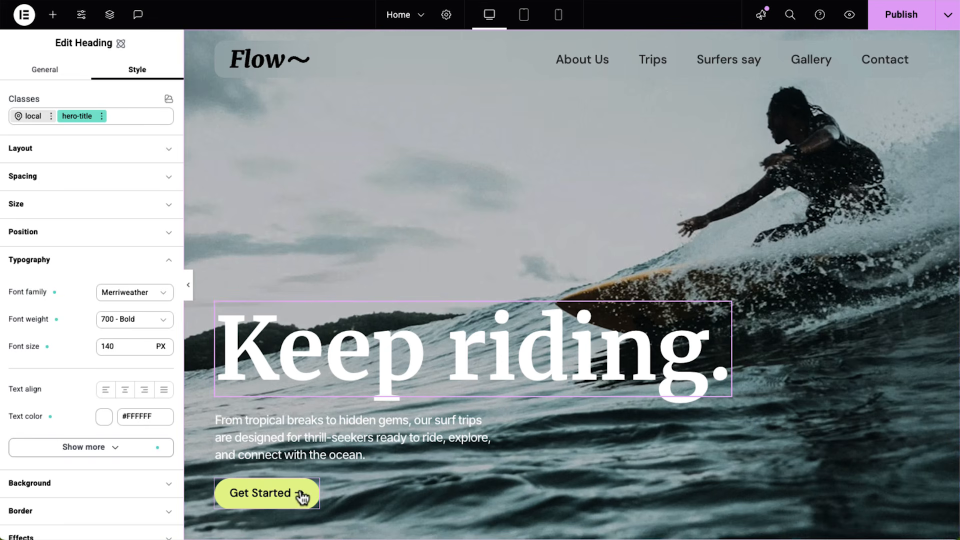
# Step: Add an aria-label attribute with the value "Start booking" to the hero's Get Started button
pyautogui.click(302, 497)
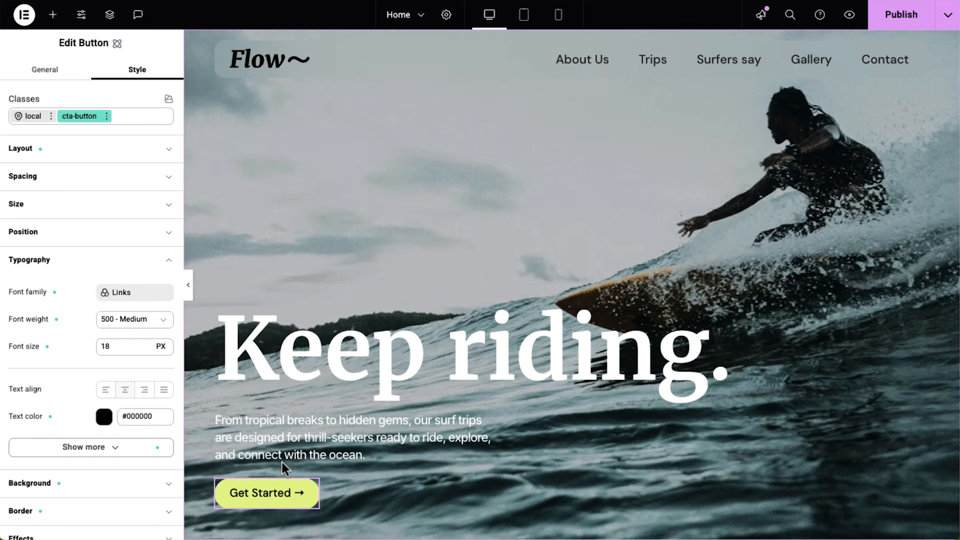
pyautogui.click(45, 70)
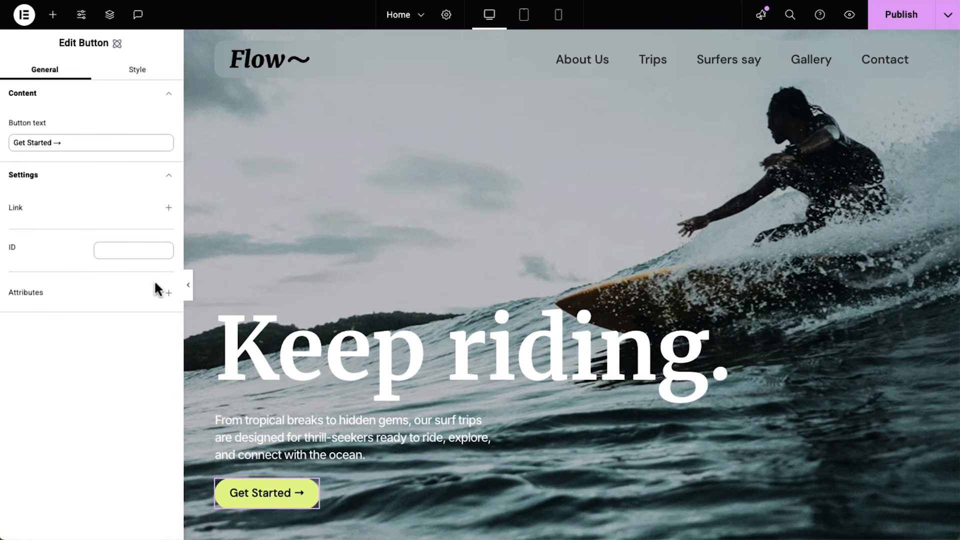
pyautogui.click(167, 294)
pyautogui.click(87, 361)
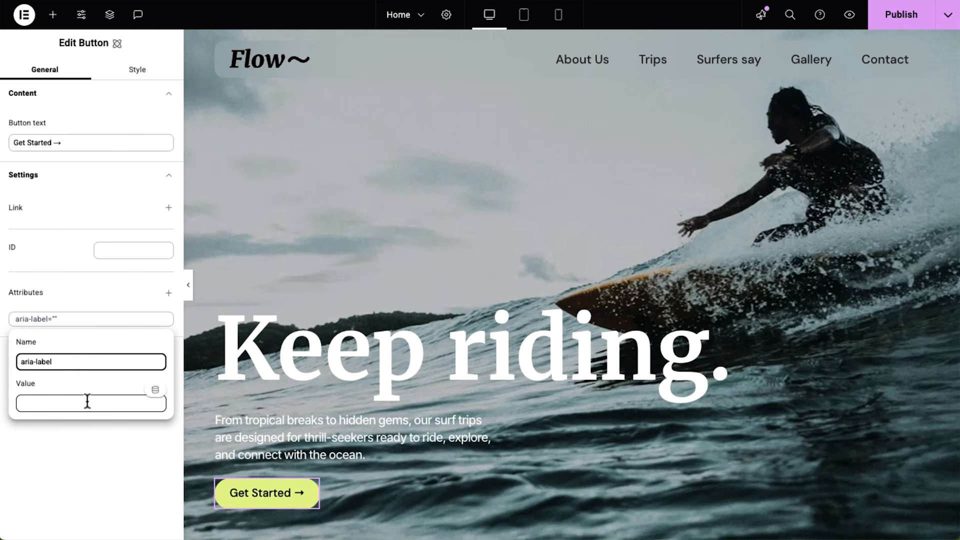
pyautogui.click(85, 481)
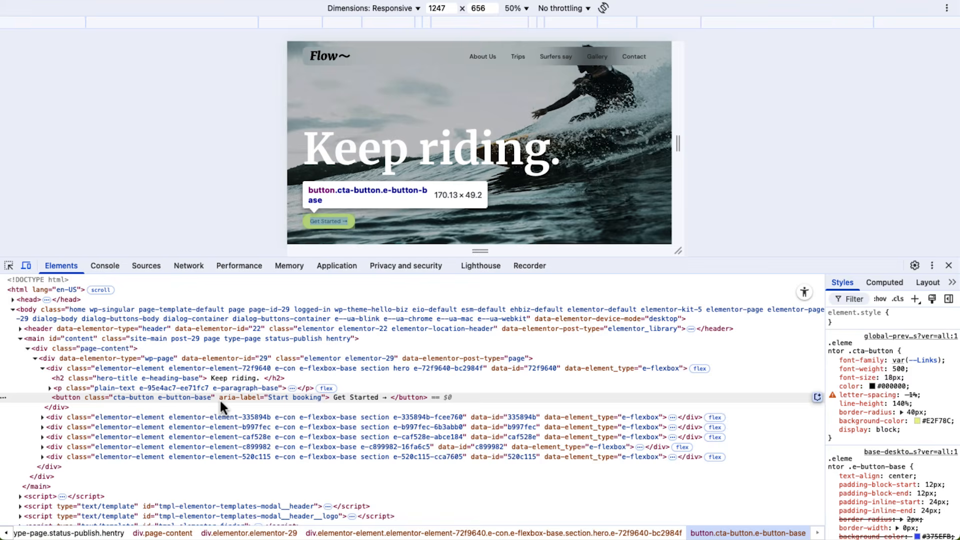